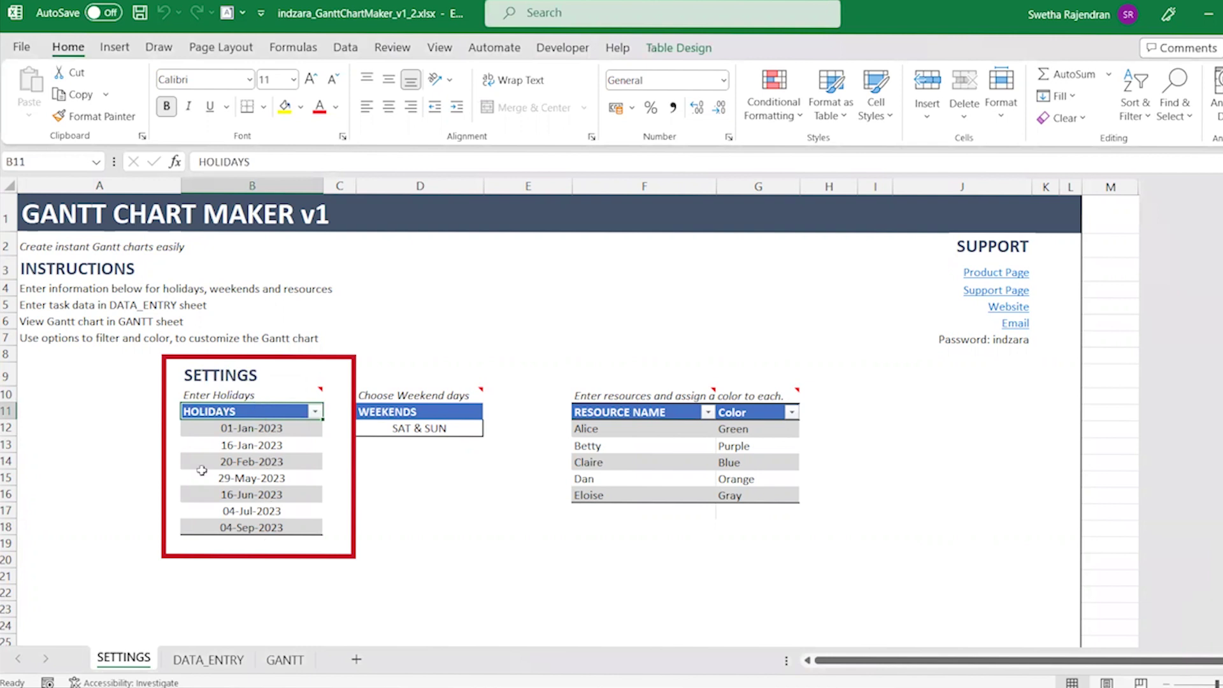
Step: Keep the WEEKENDS setting as SAT & SUN on the SETTINGS sheet
click(411, 429)
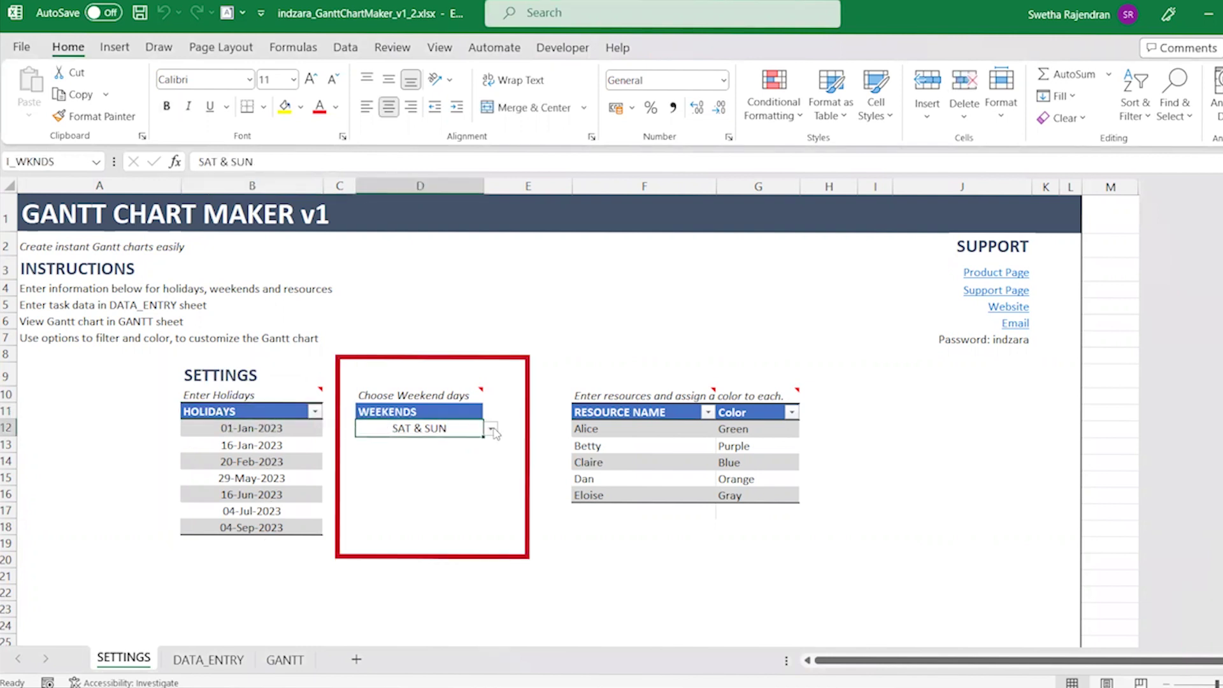
click(491, 429)
click(458, 443)
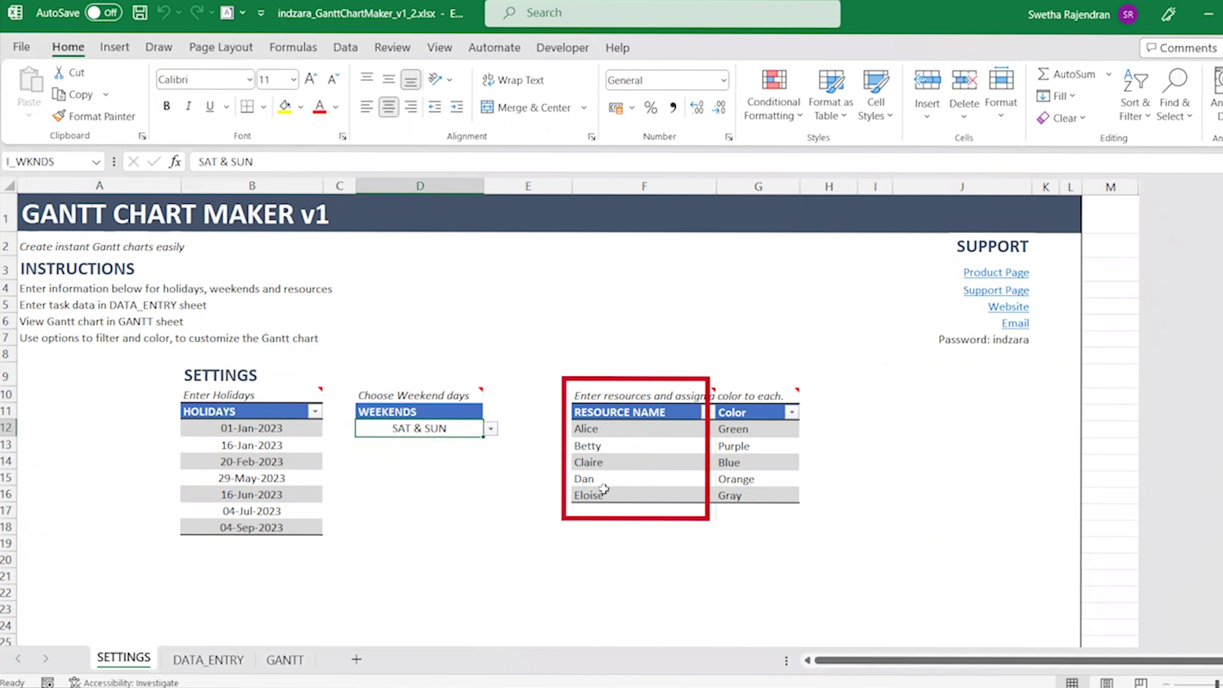
Step: Review the Resource/Color table entries, Alice through Claire, leaving Alice's colour Green
click(624, 430)
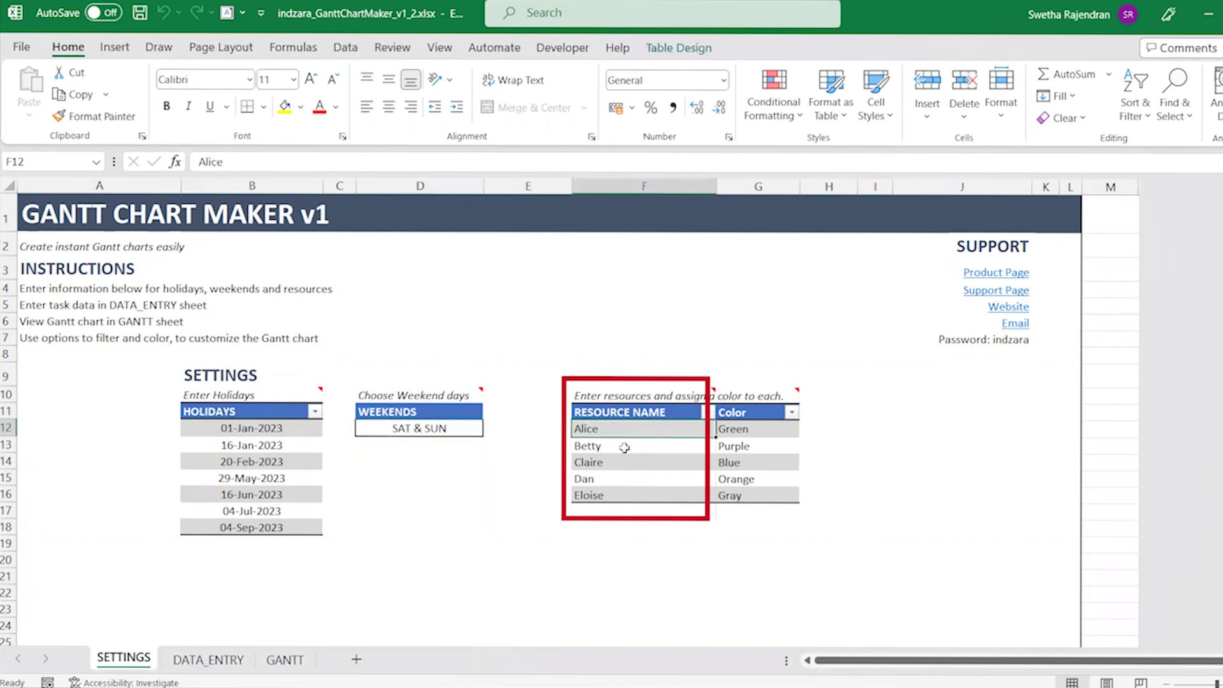
click(620, 463)
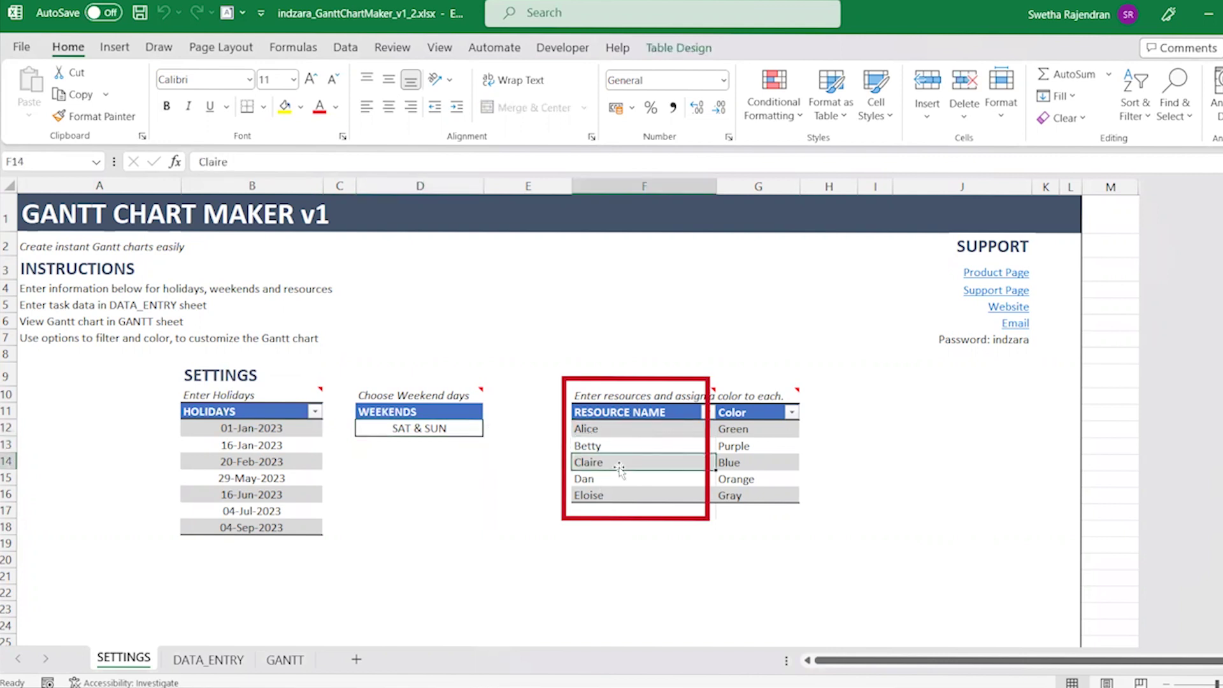
click(755, 430)
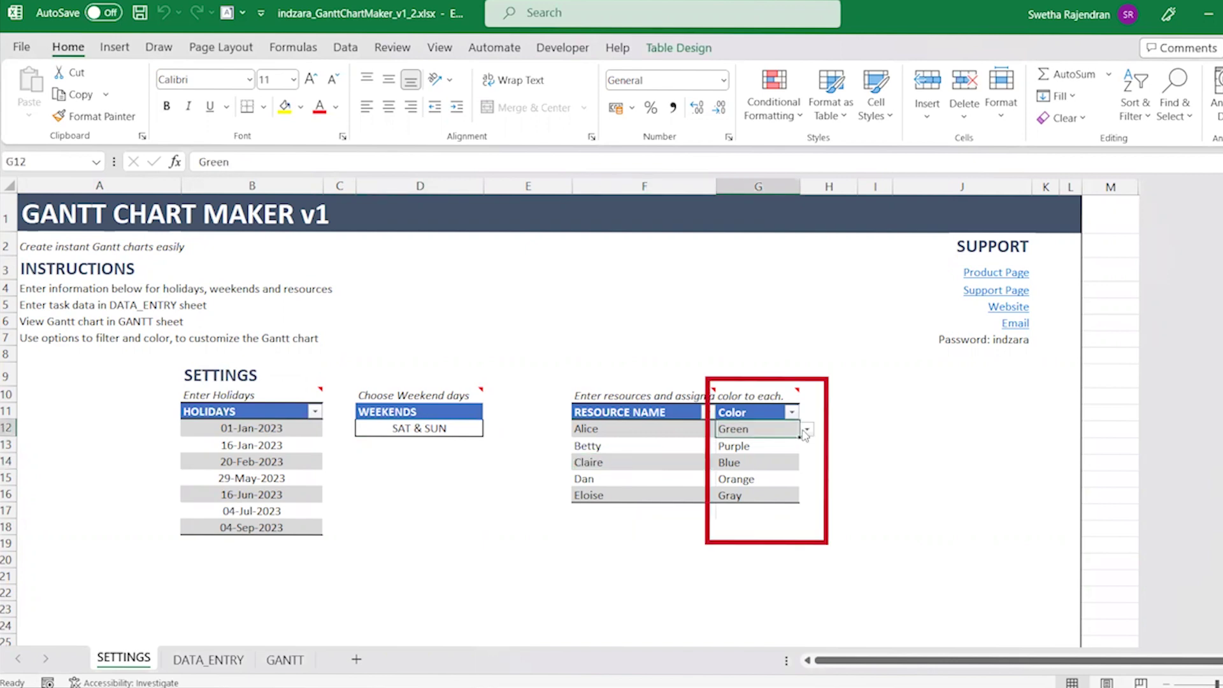
click(806, 430)
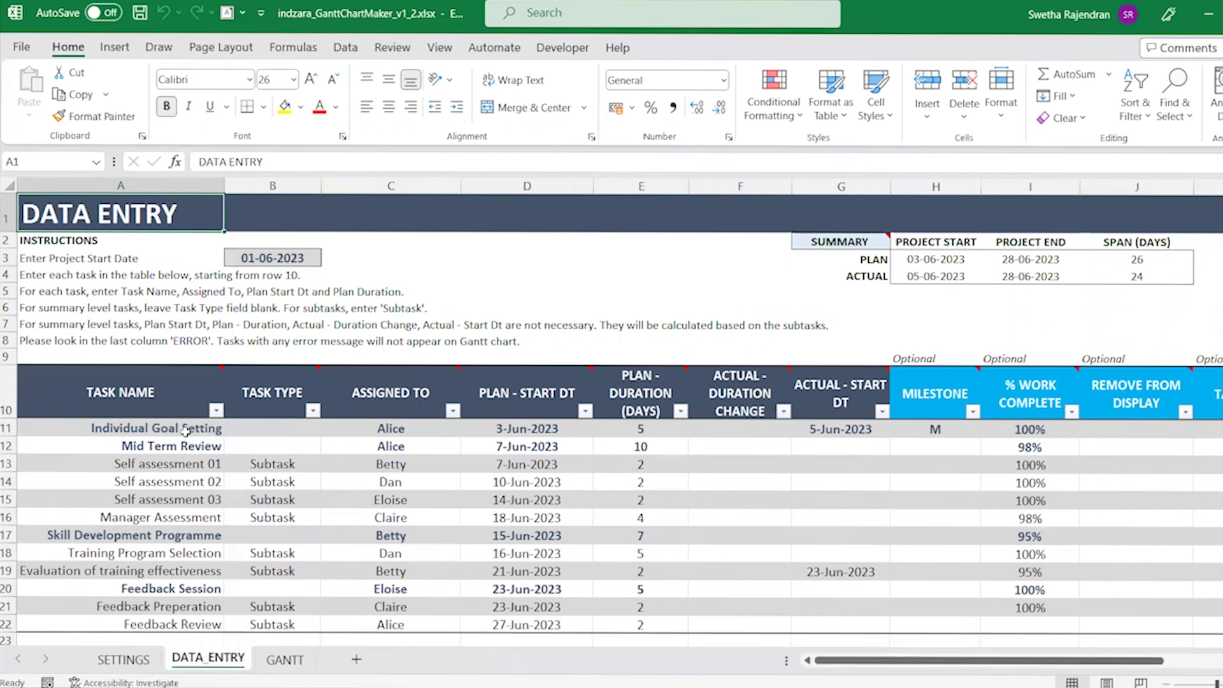
click(254, 261)
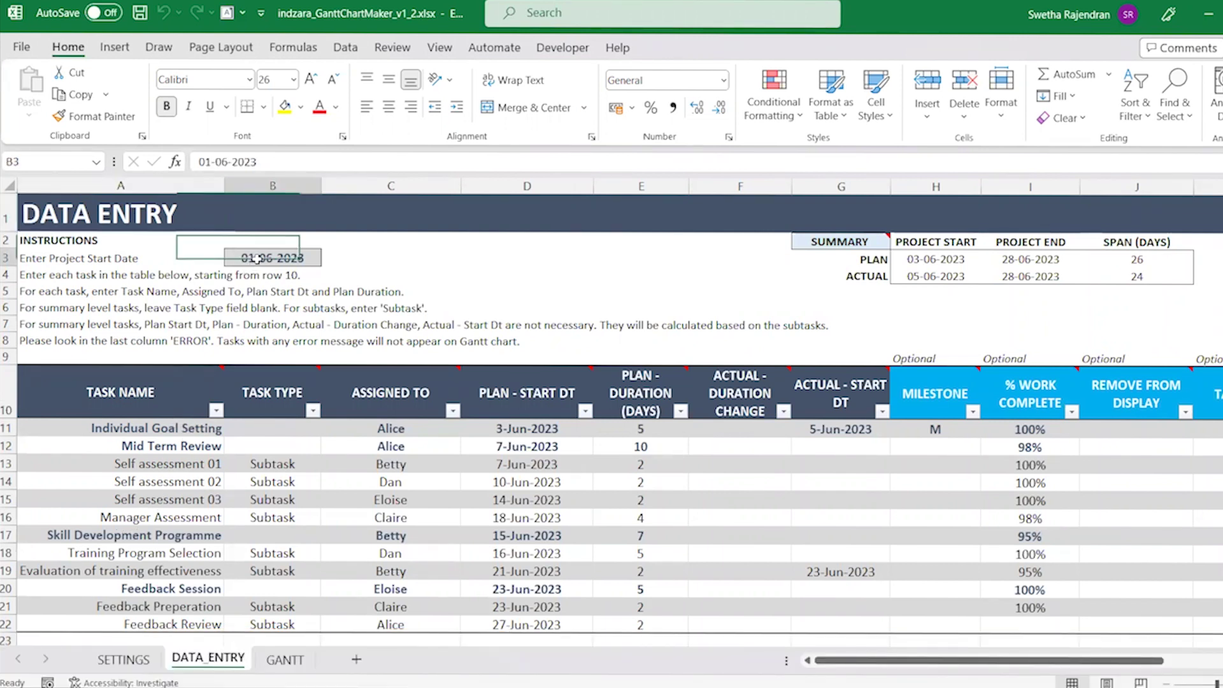
click(155, 430)
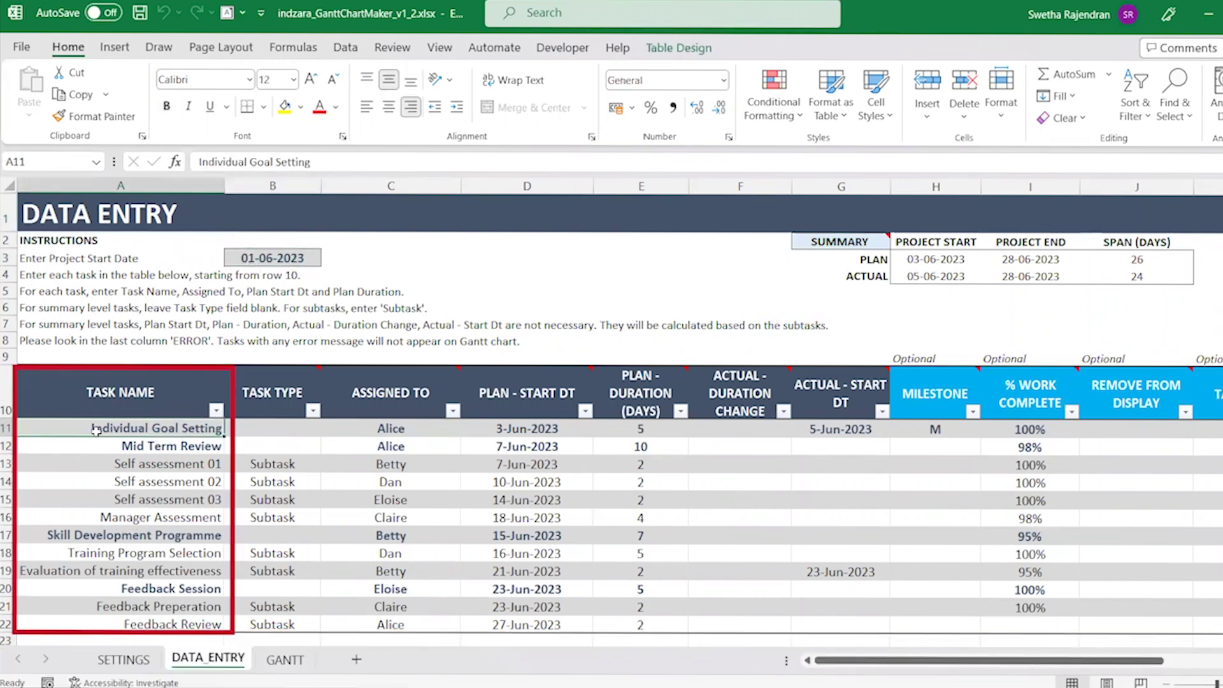
drag(149, 459, 153, 517)
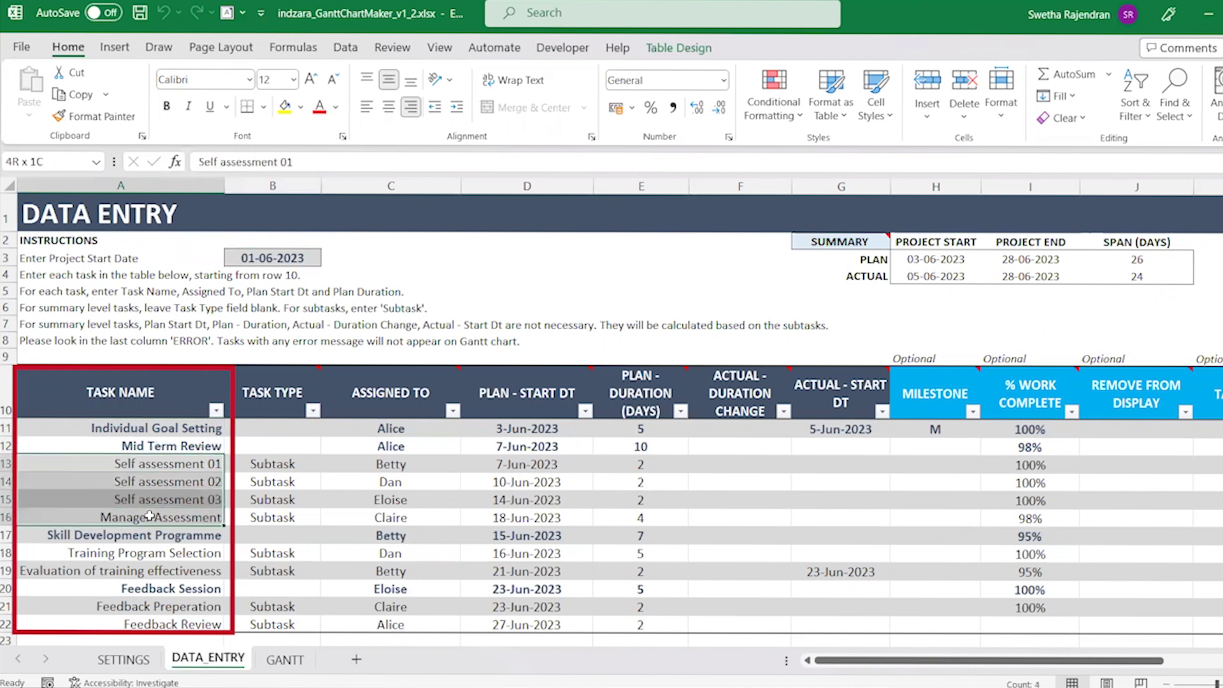
click(190, 434)
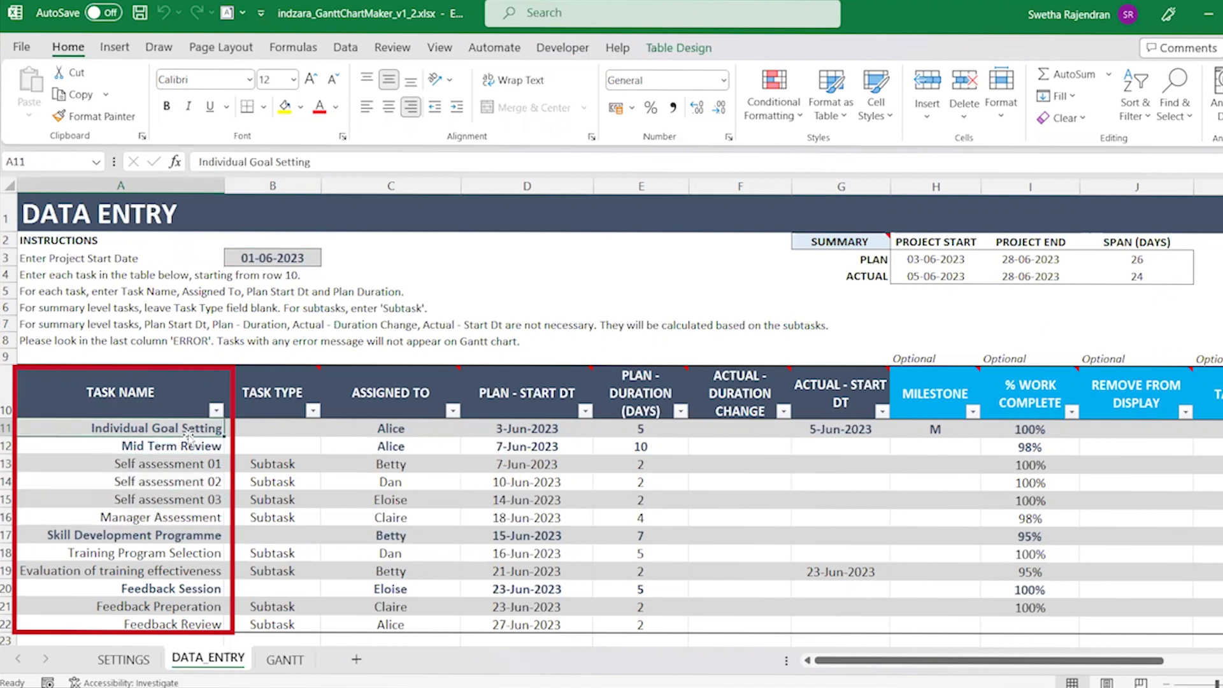
click(254, 430)
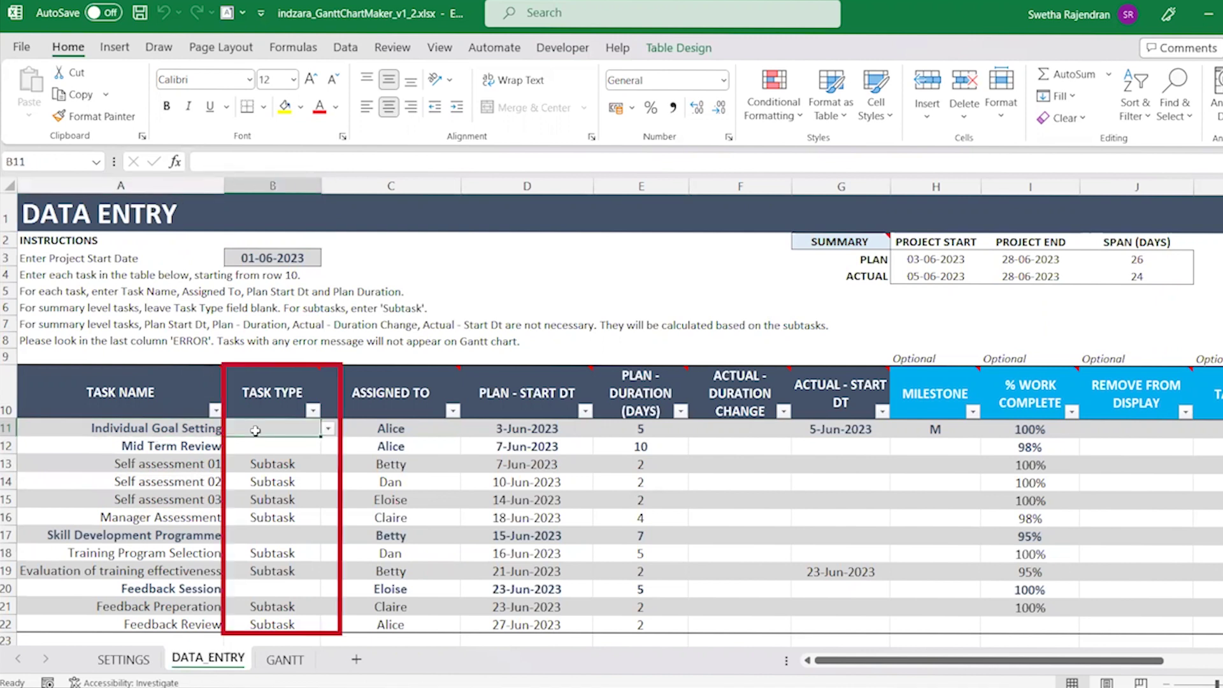
click(328, 430)
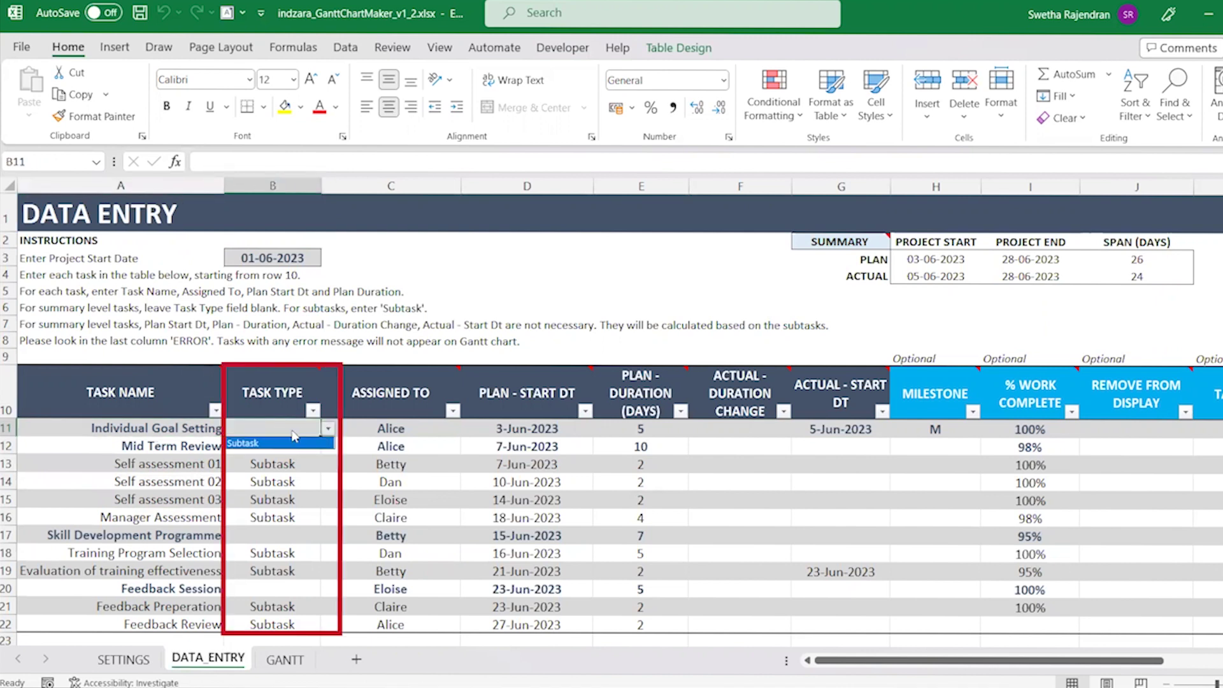
click(285, 429)
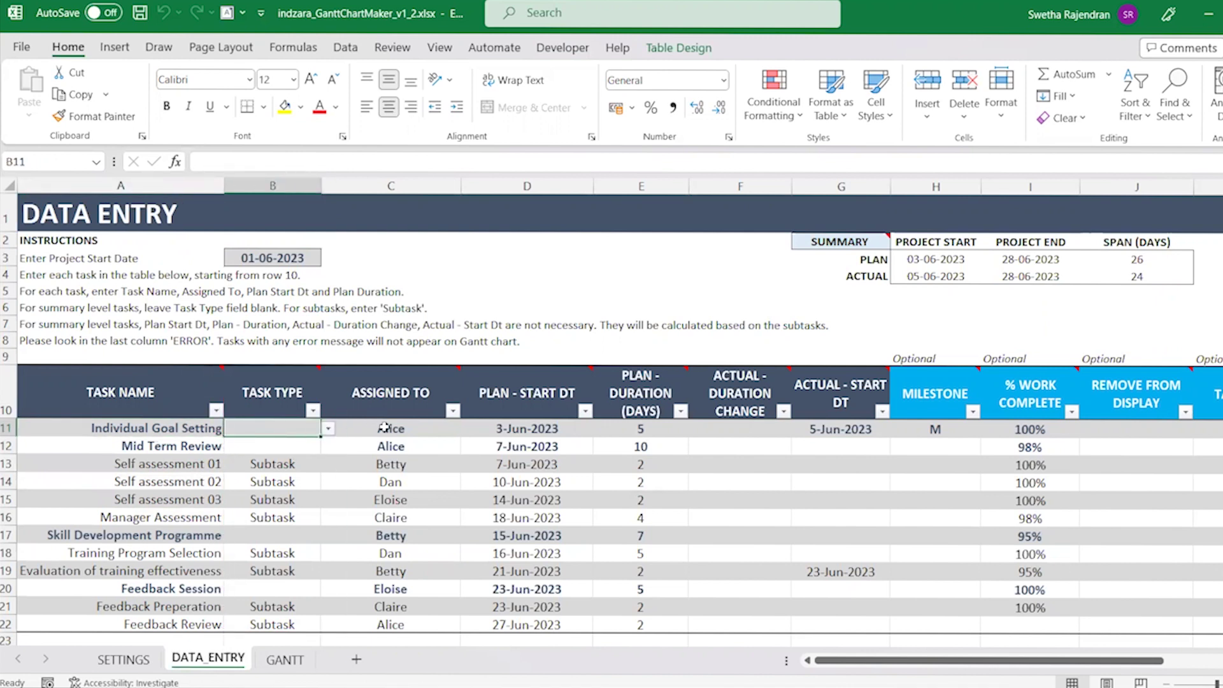
click(409, 429)
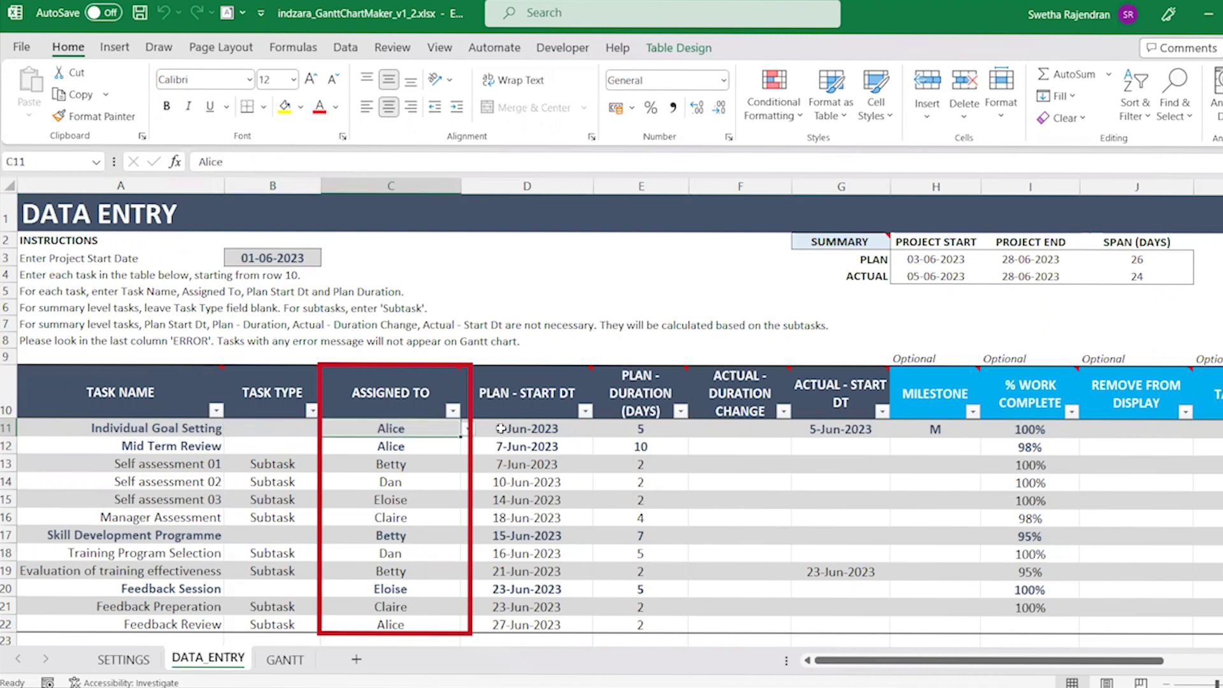
drag(572, 428, 686, 435)
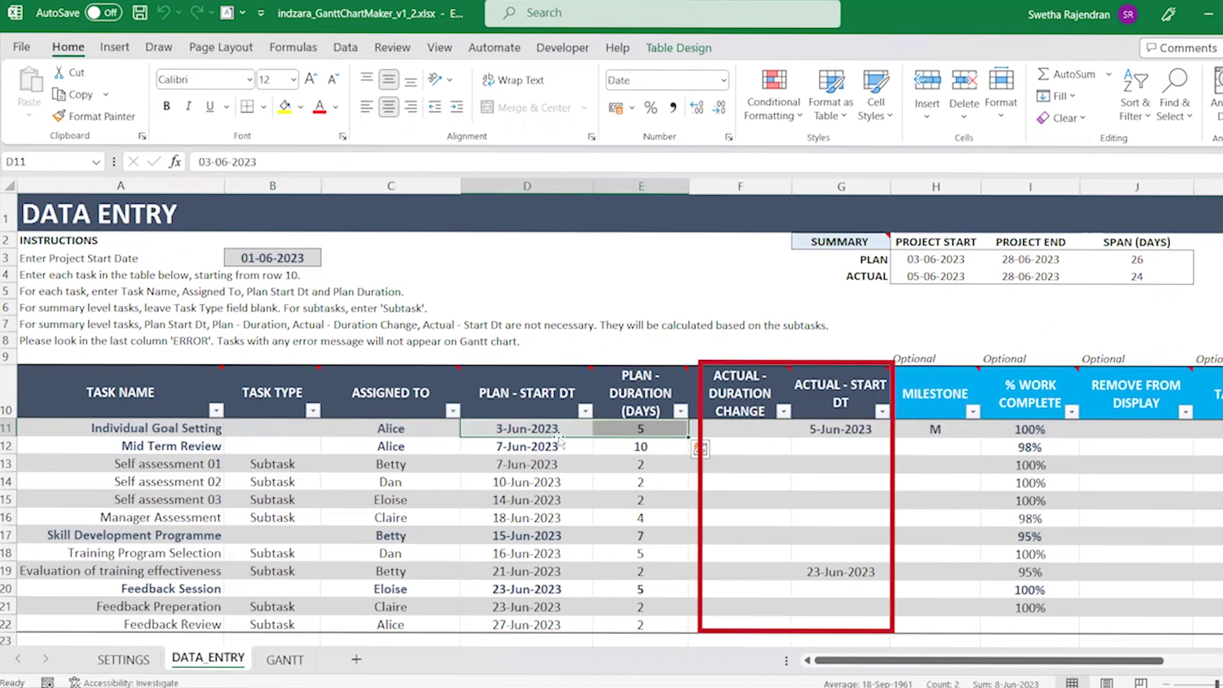
click(769, 430)
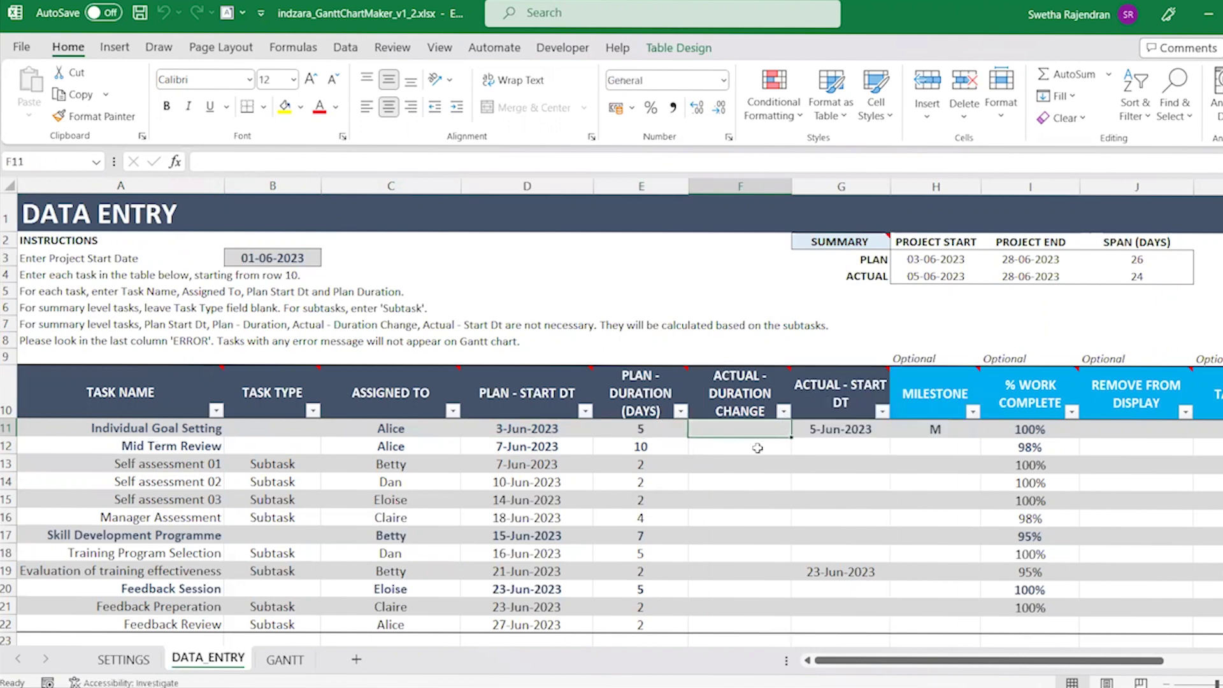
scroll(915, 581, right, 3)
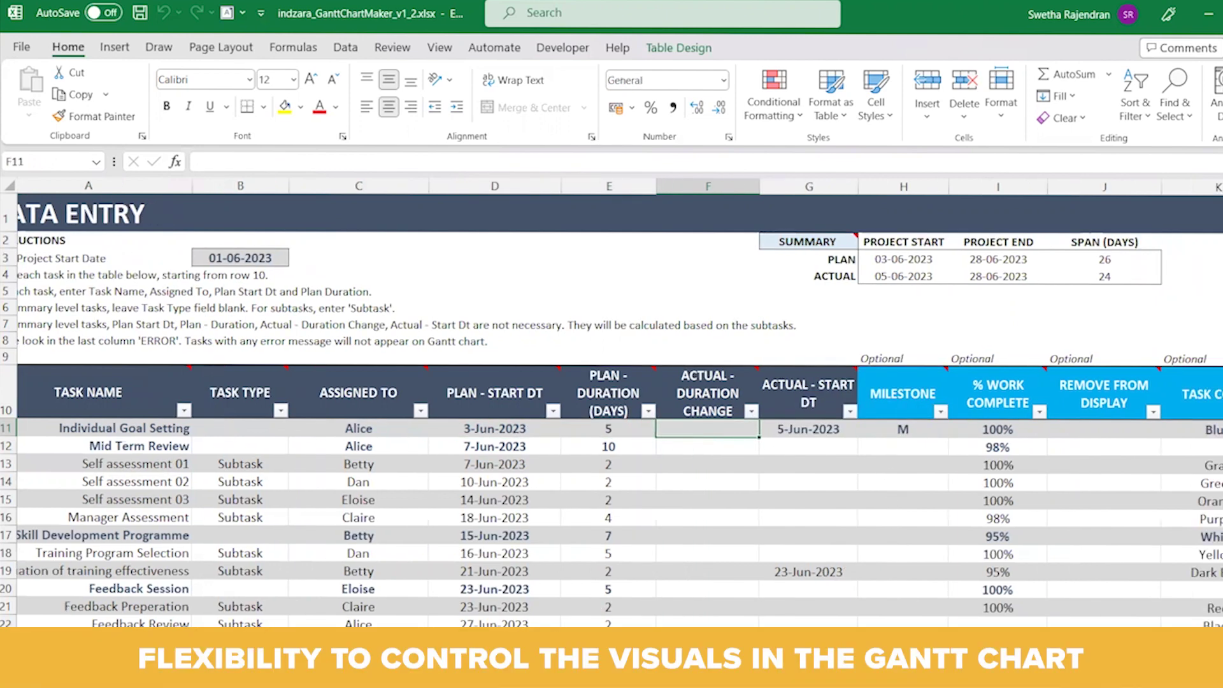
scroll(619, 401, right, 1)
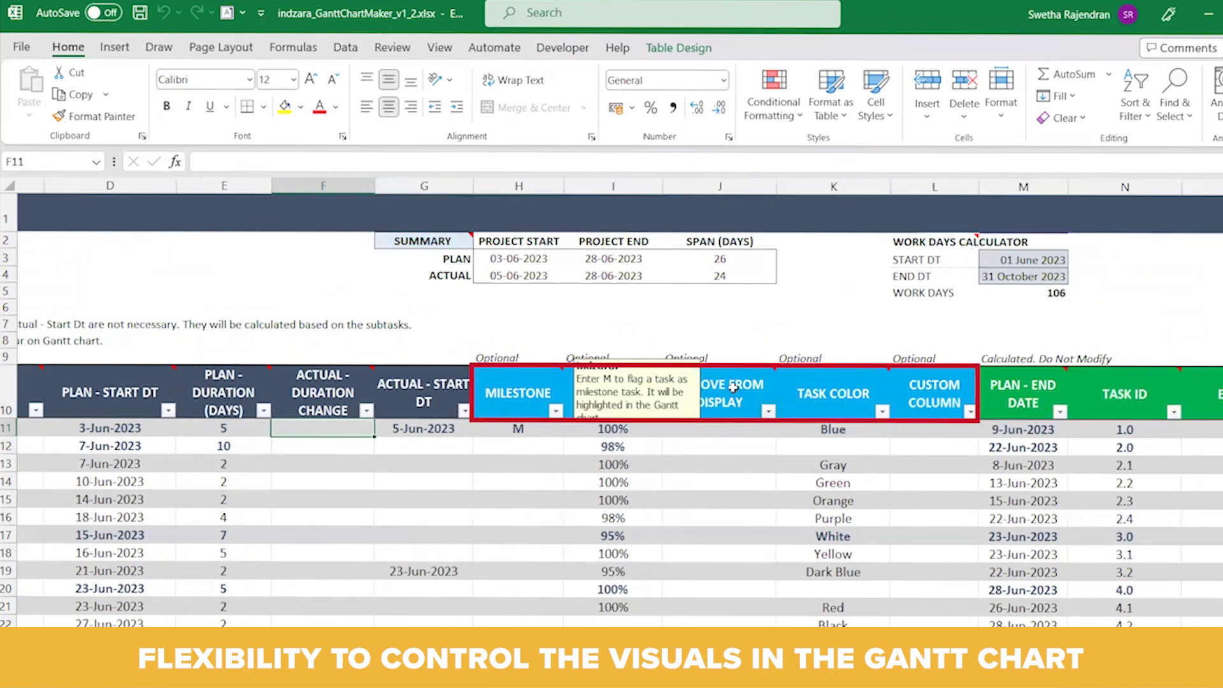
click(501, 428)
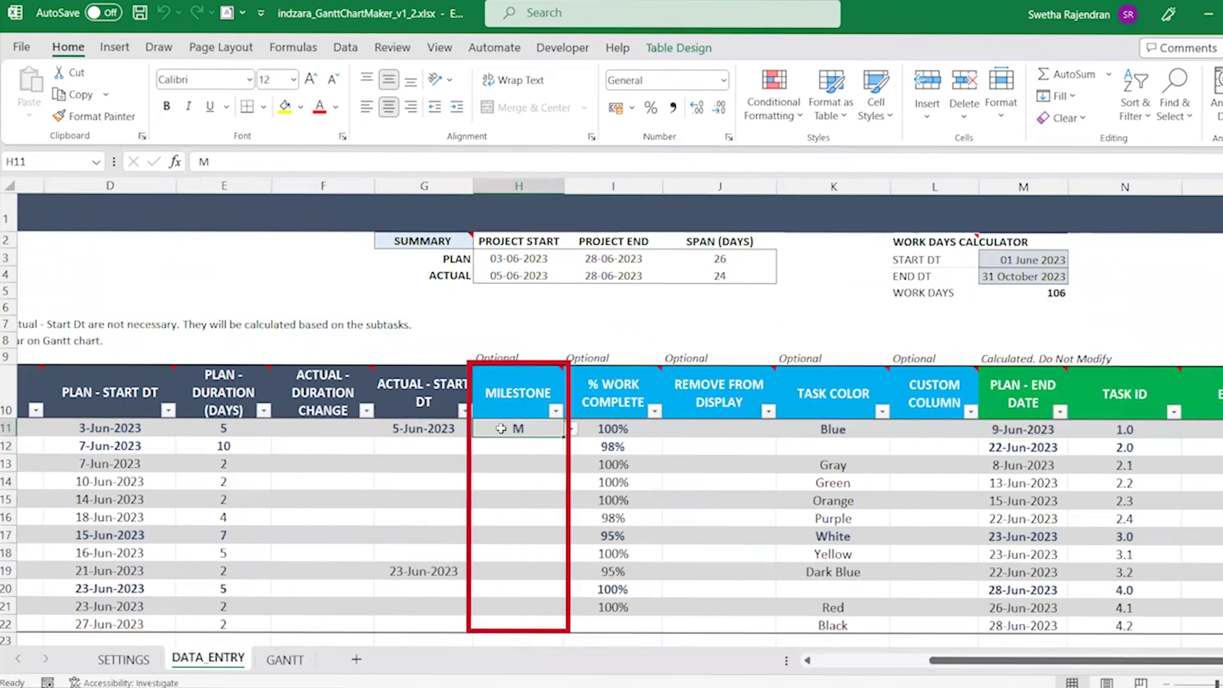
click(644, 428)
click(718, 430)
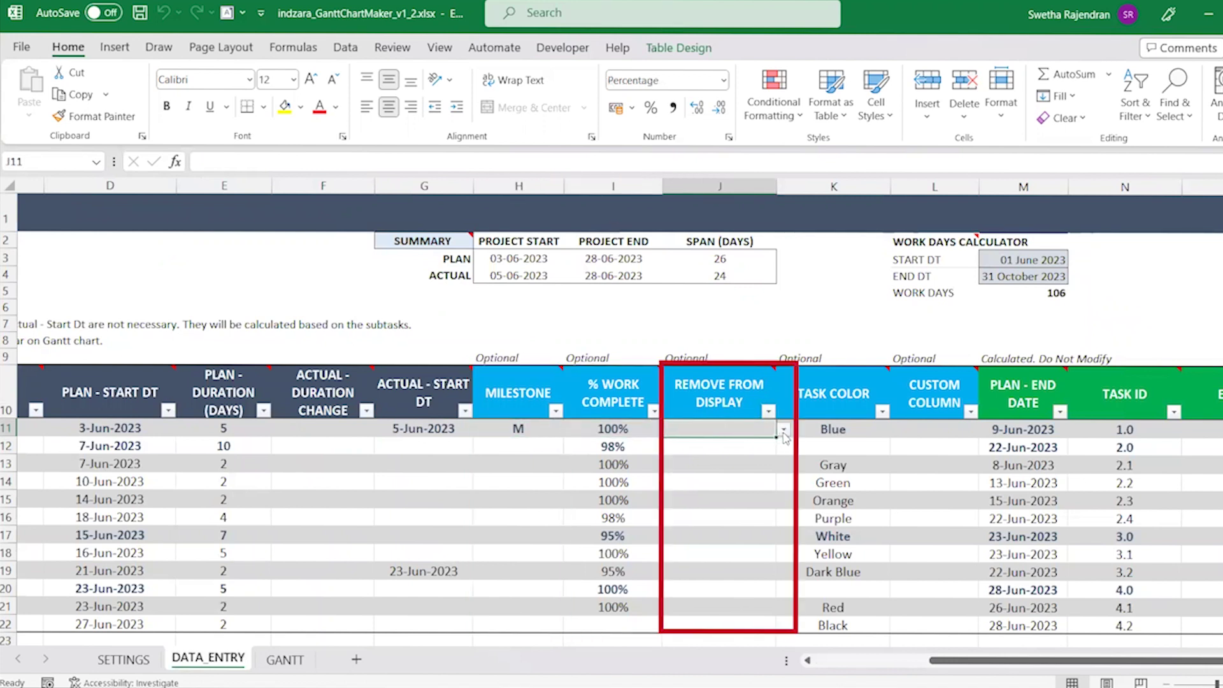
click(783, 432)
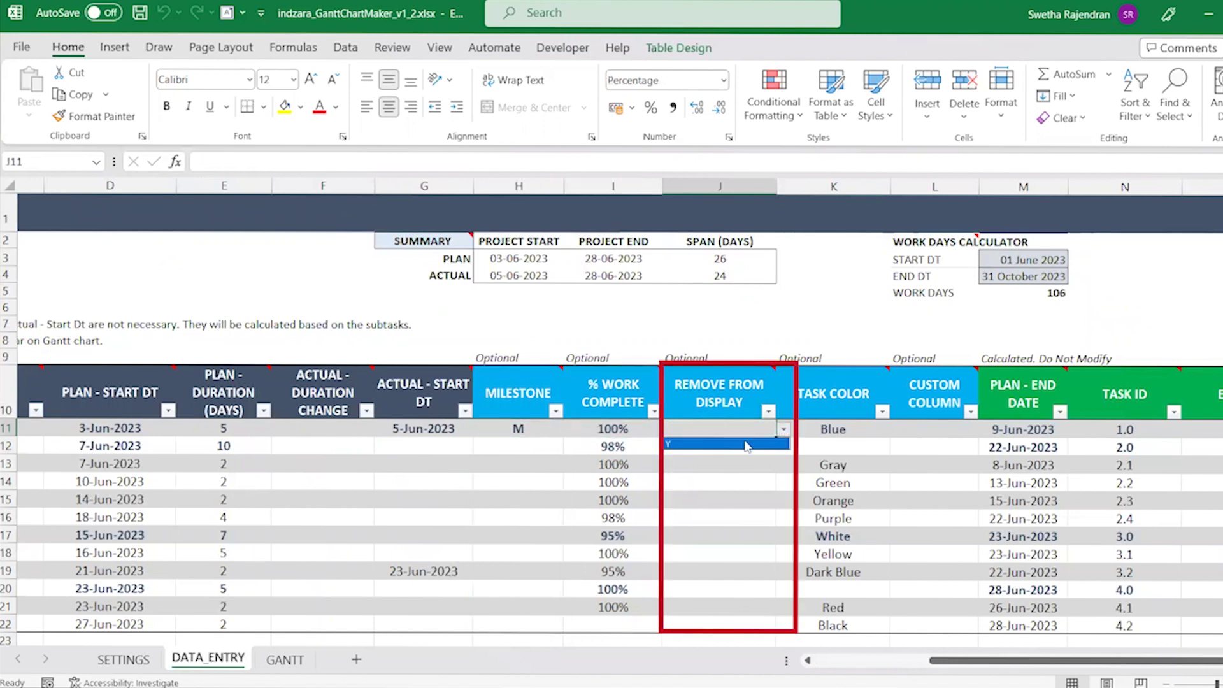
click(708, 445)
click(845, 429)
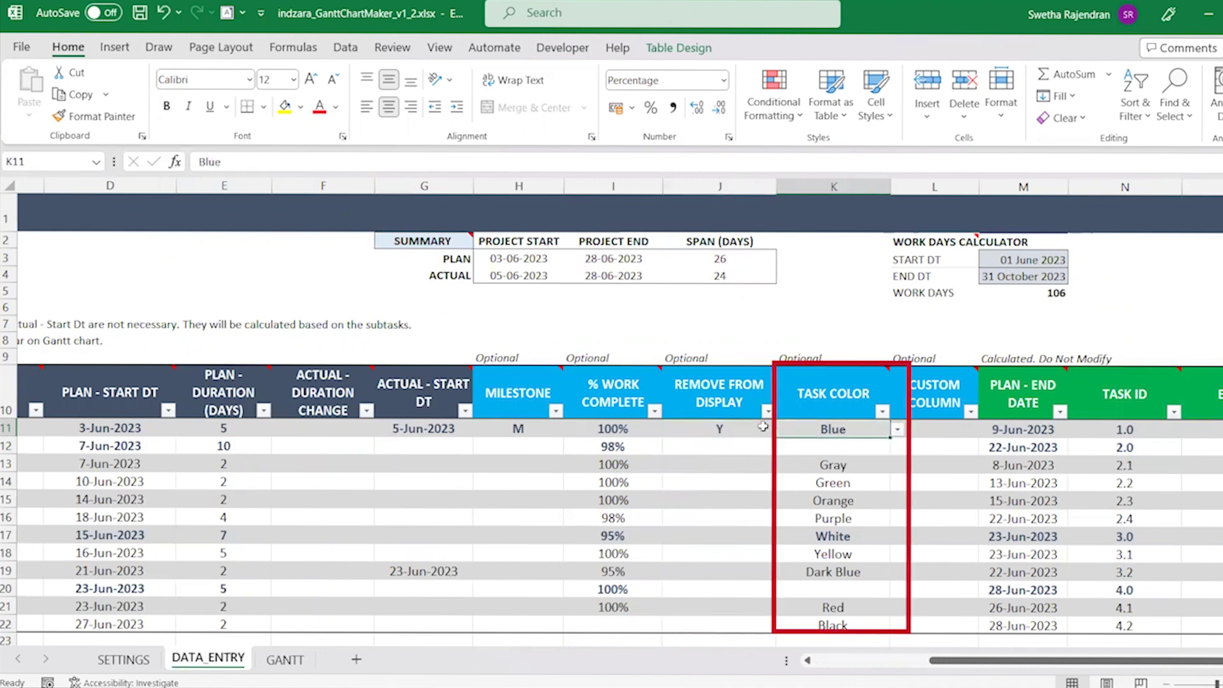
click(743, 425)
key(Delete)
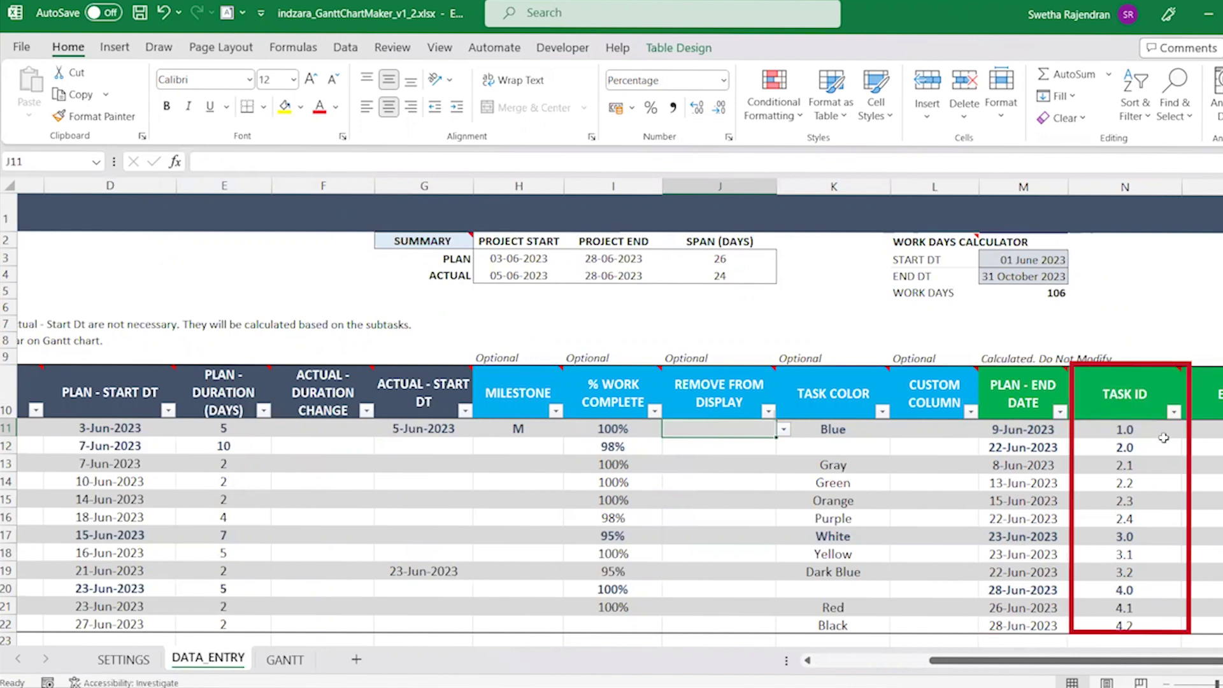
drag(1171, 436, 1108, 515)
click(1108, 516)
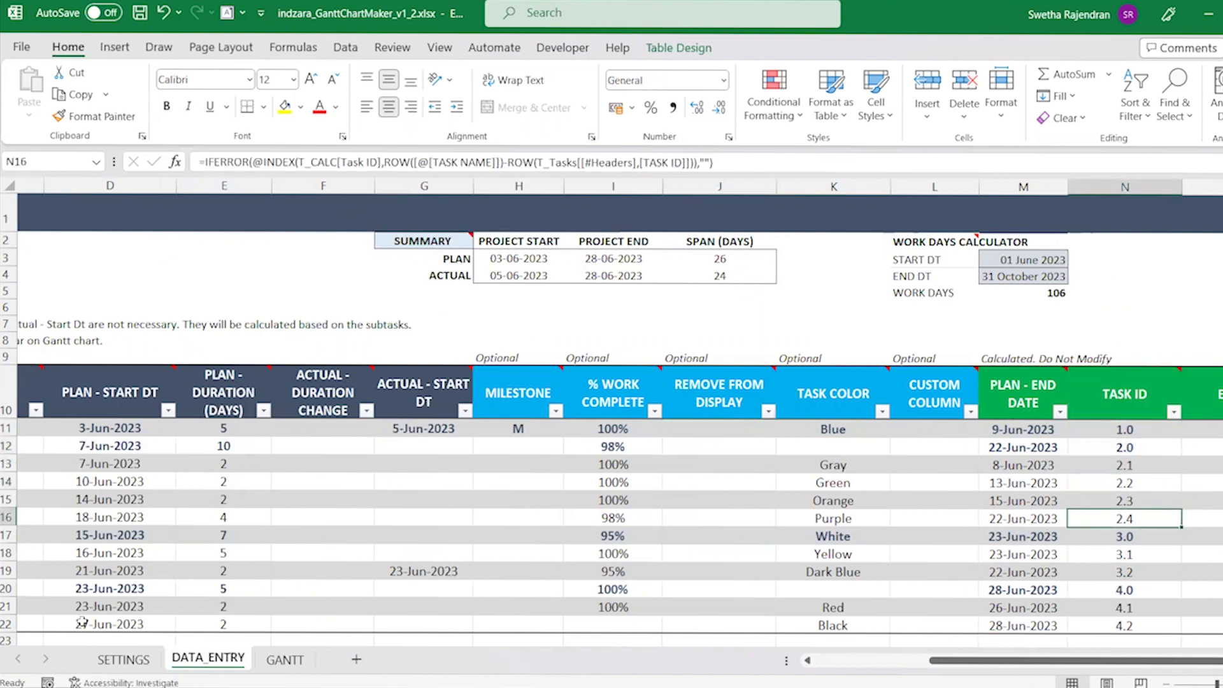
Step: Review the Mid Term Review, Skill Development Programme and Manager Assessment tasks, then view the GANTT sheet
scroll(207, 588, left, 1)
scroll(191, 510, left, 2)
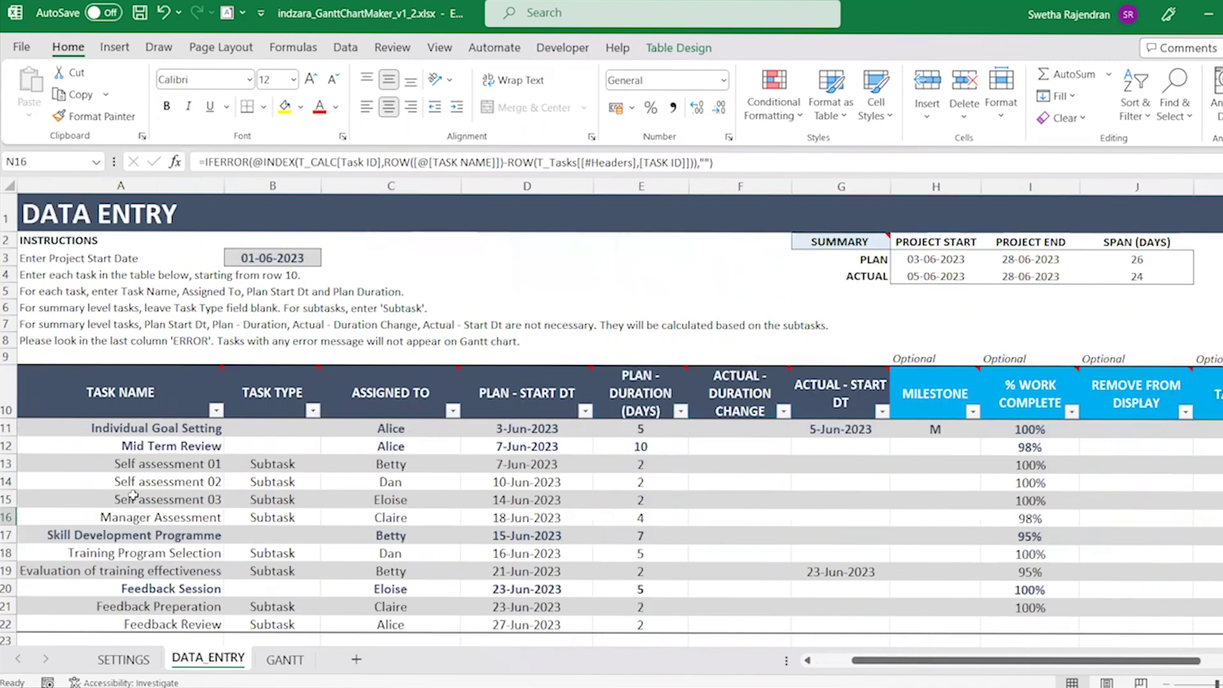
click(172, 449)
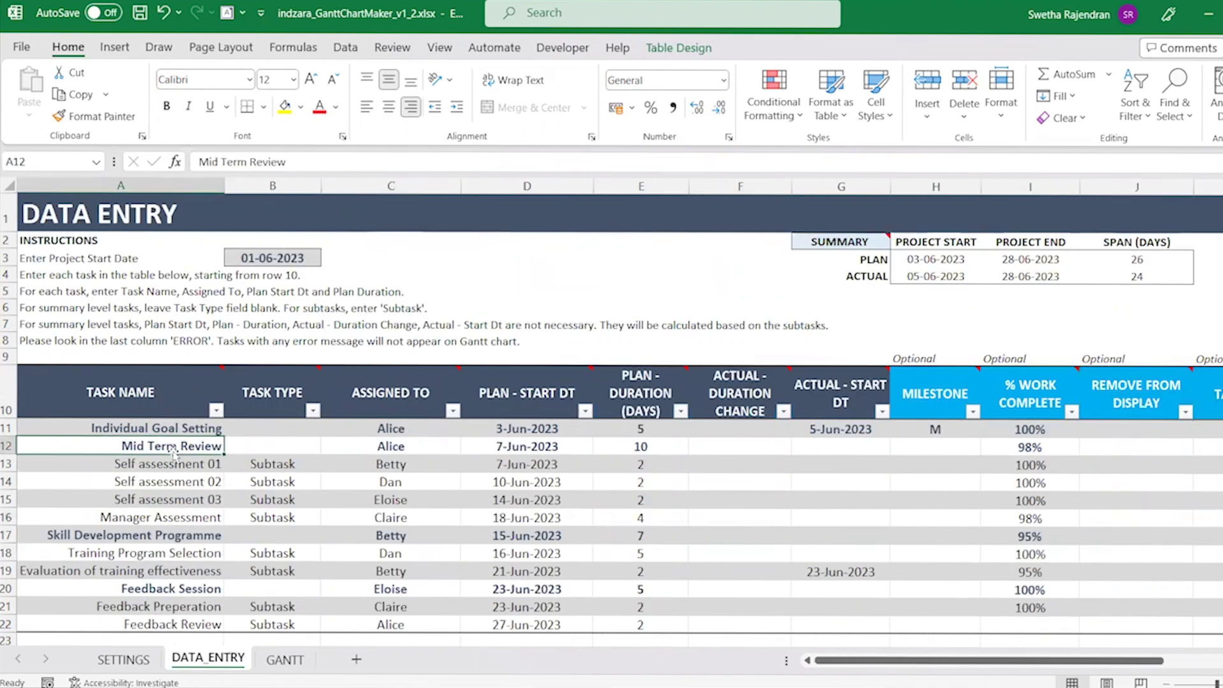
drag(183, 460, 191, 517)
click(165, 445)
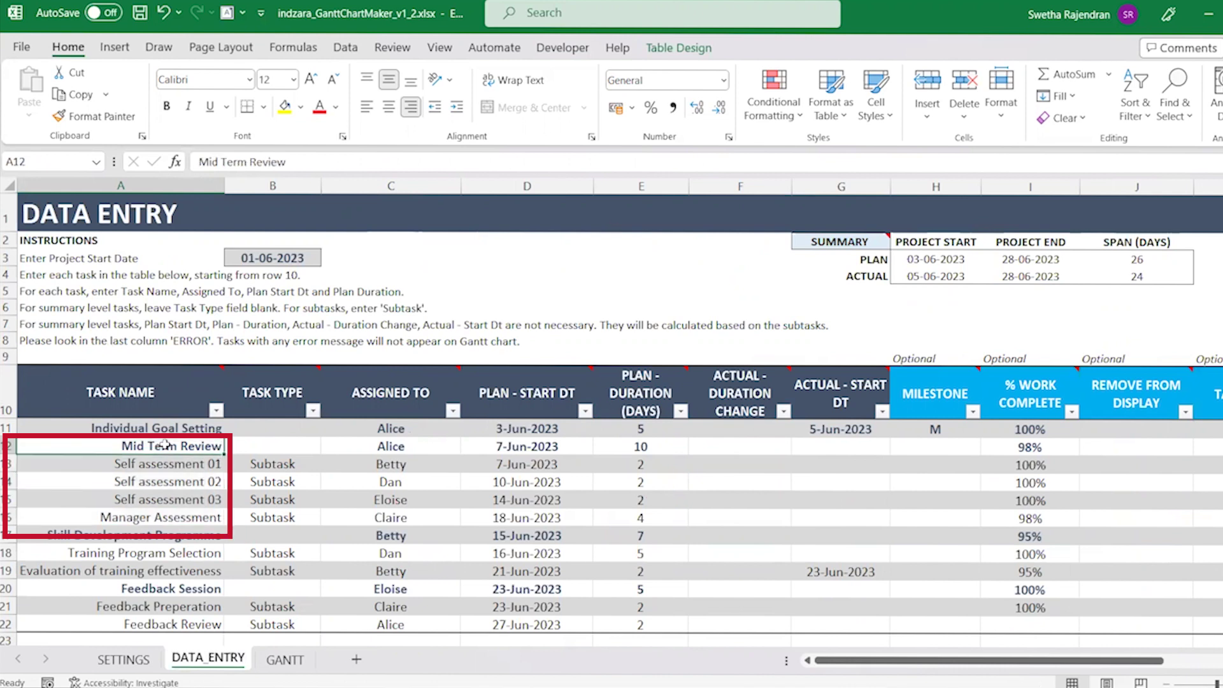
drag(130, 534, 130, 623)
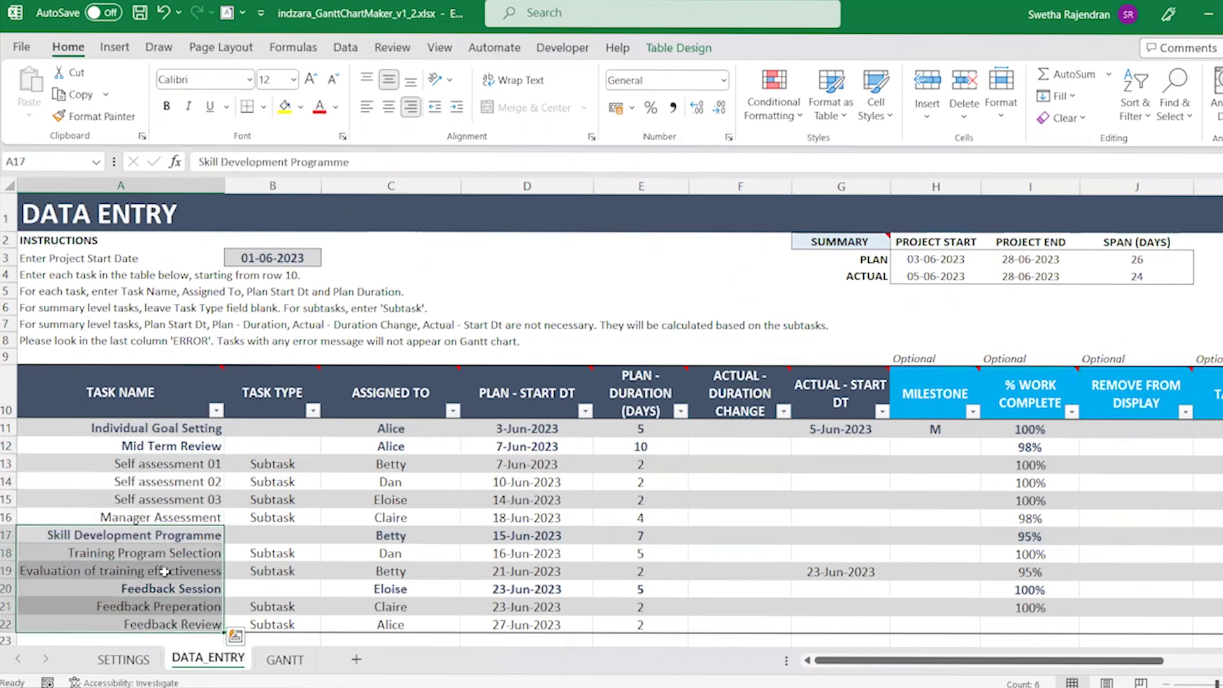
click(201, 513)
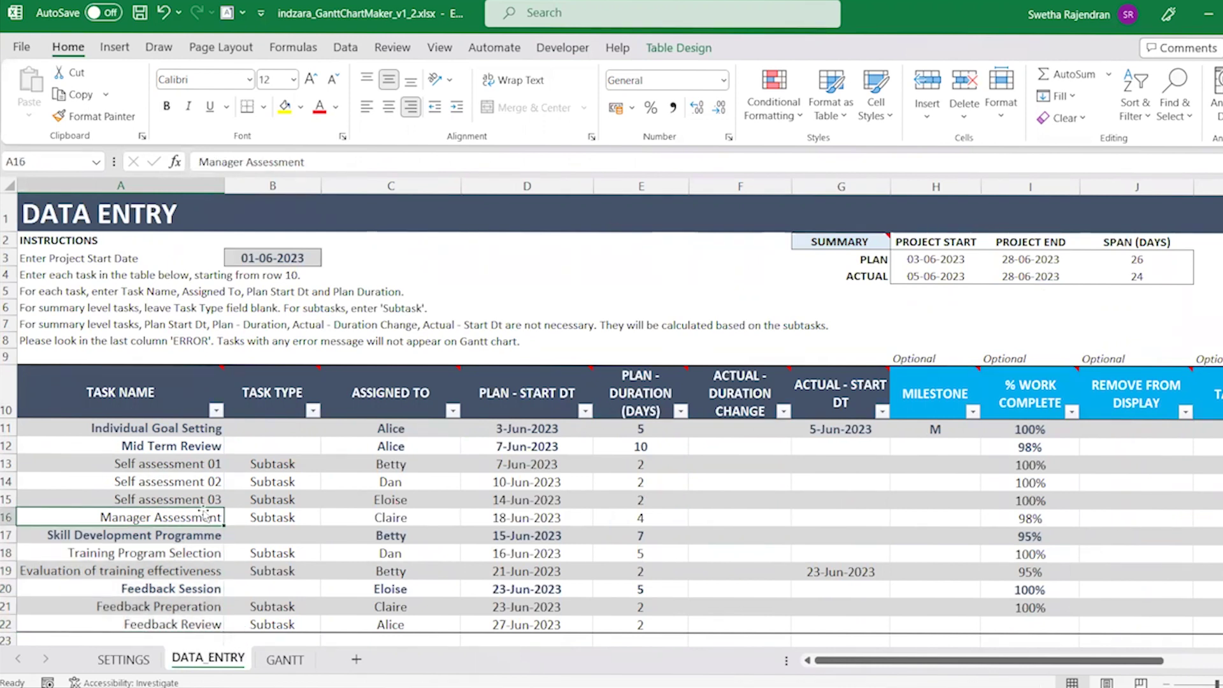
click(284, 661)
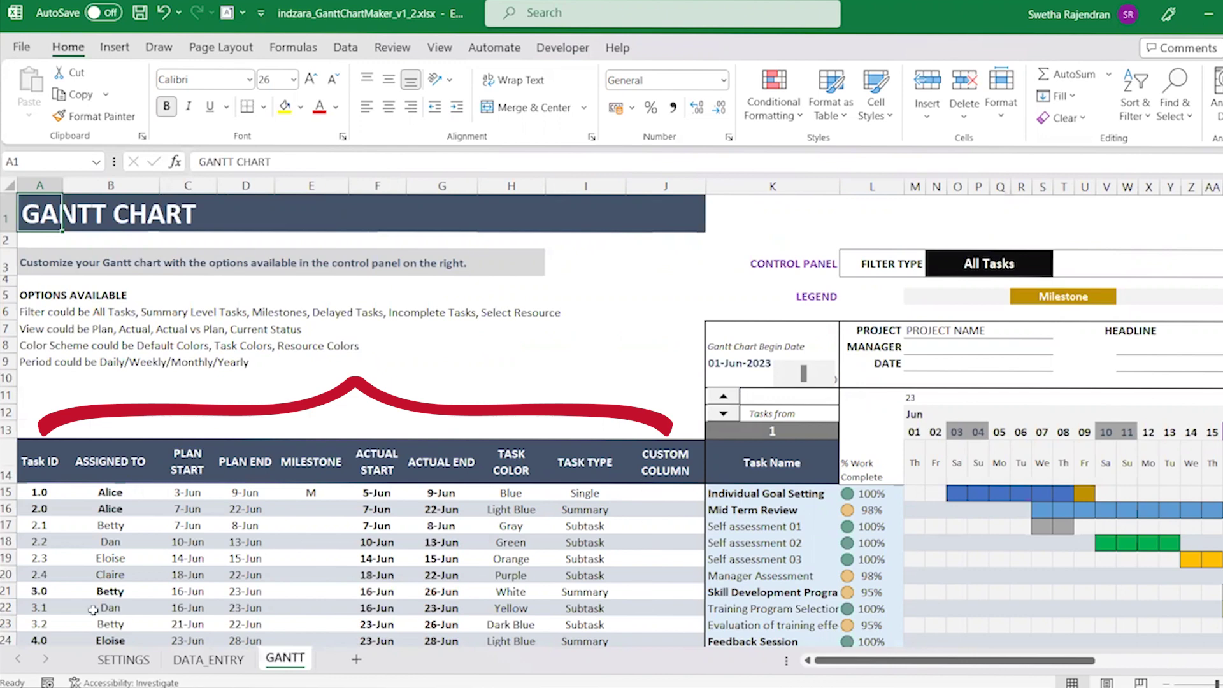
drag(941, 662, 1100, 662)
click(324, 262)
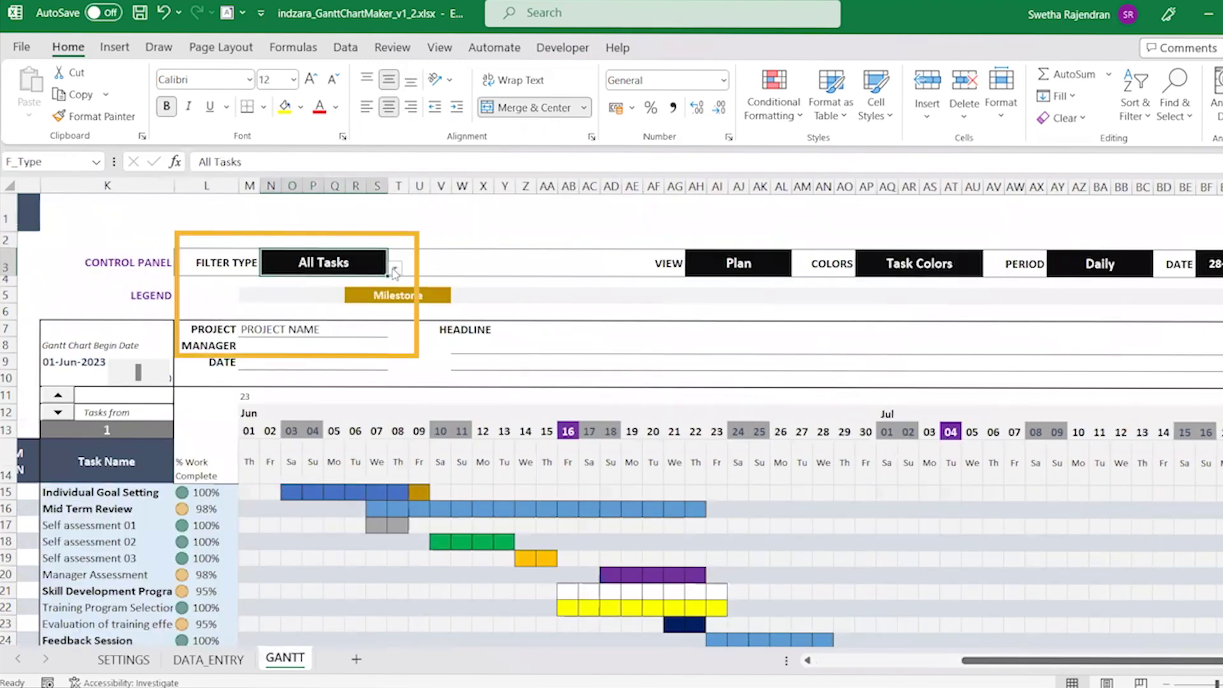
click(395, 268)
click(737, 262)
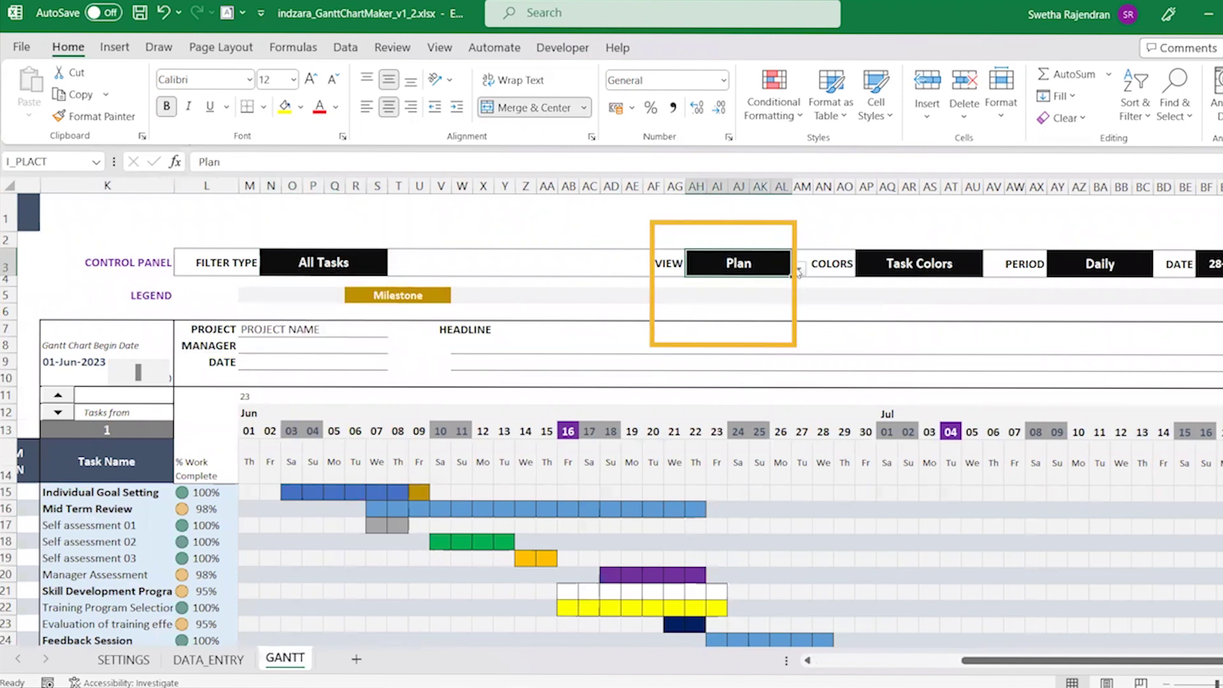
click(905, 265)
click(990, 270)
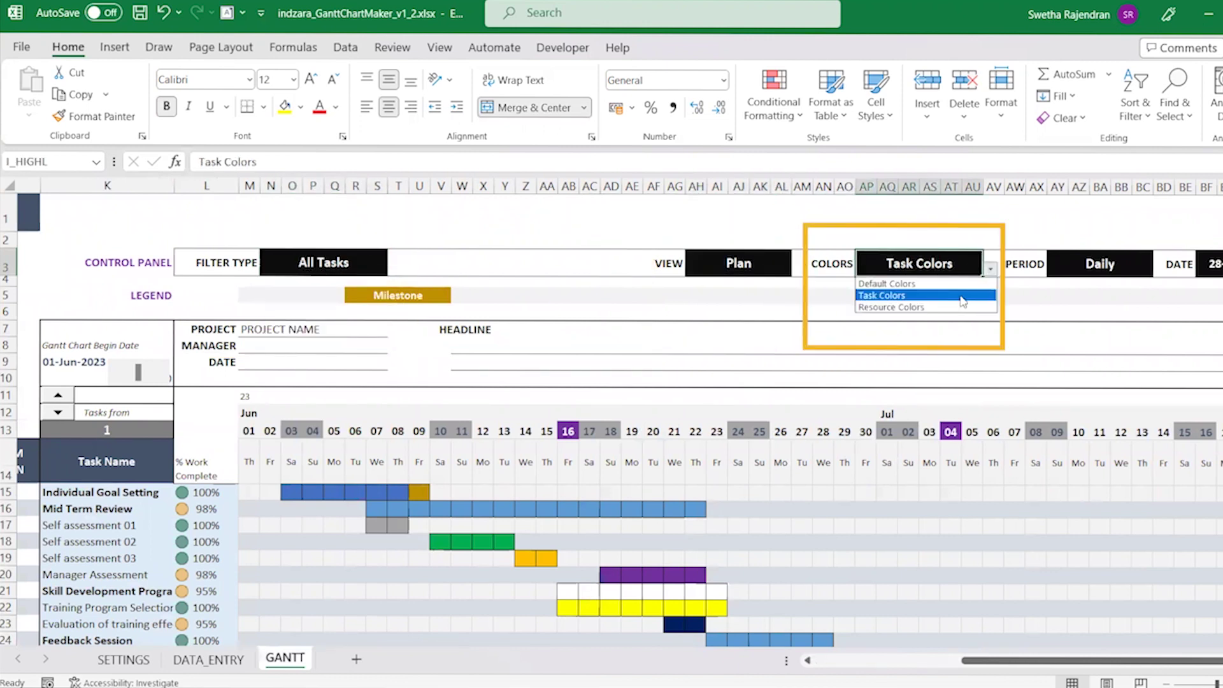
click(1108, 265)
key(Right)
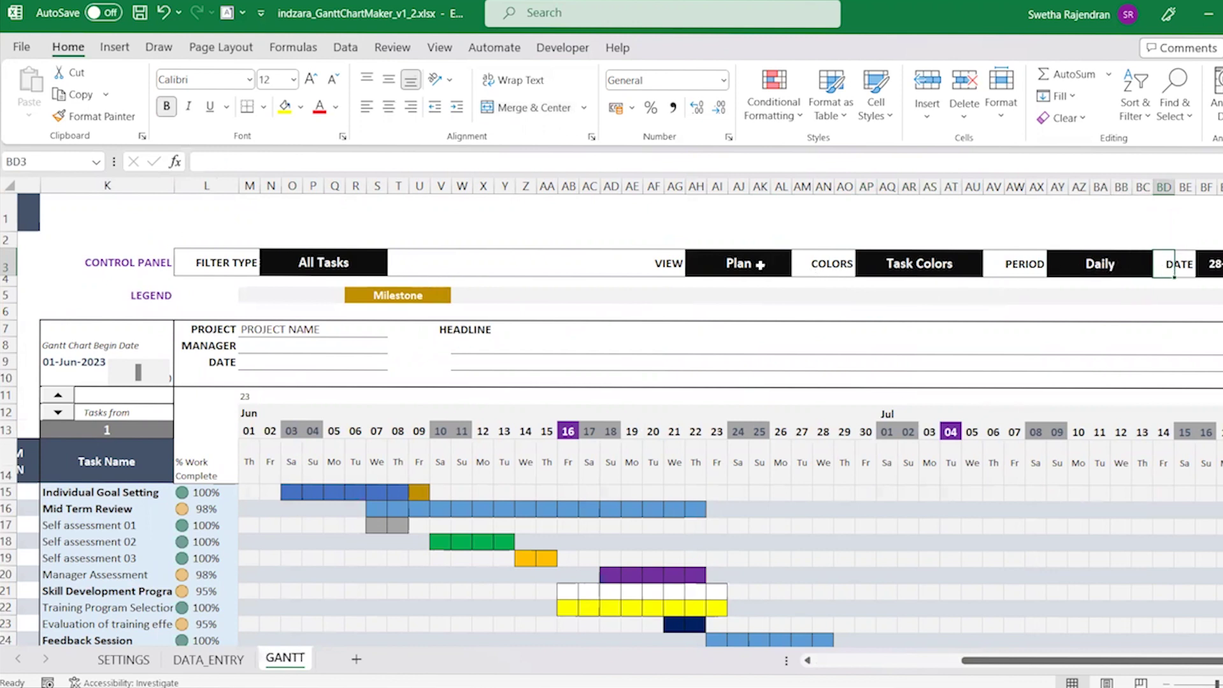
click(758, 263)
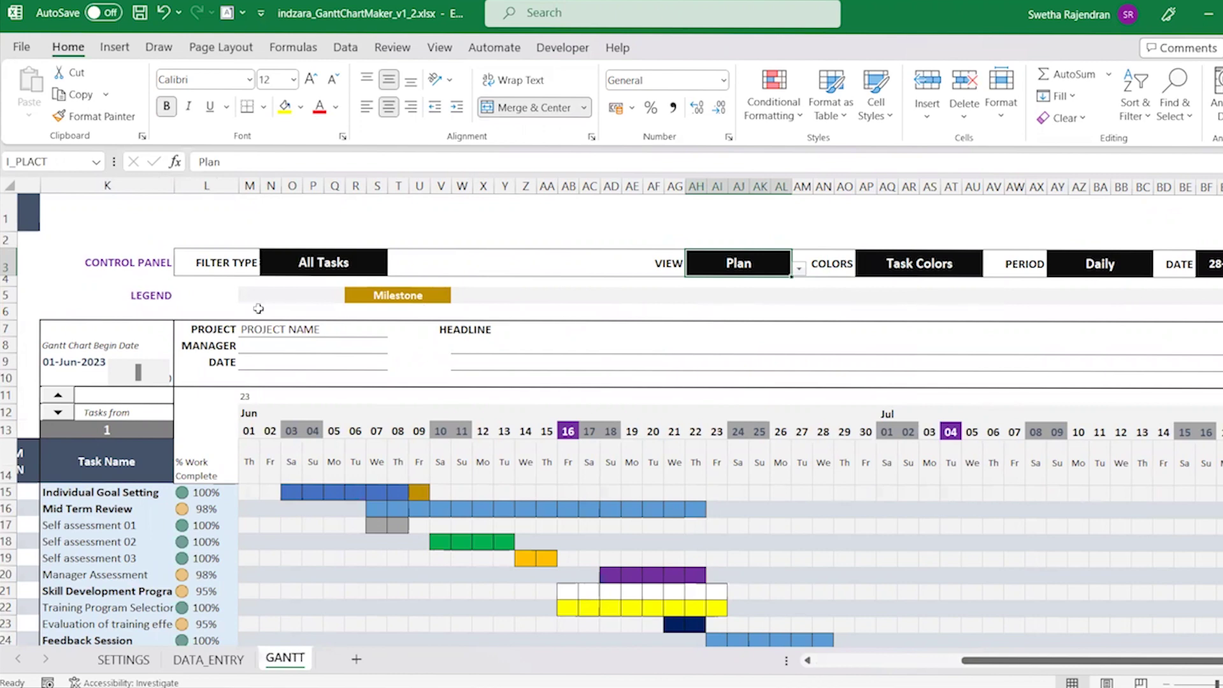
scroll(751, 391, down, 1)
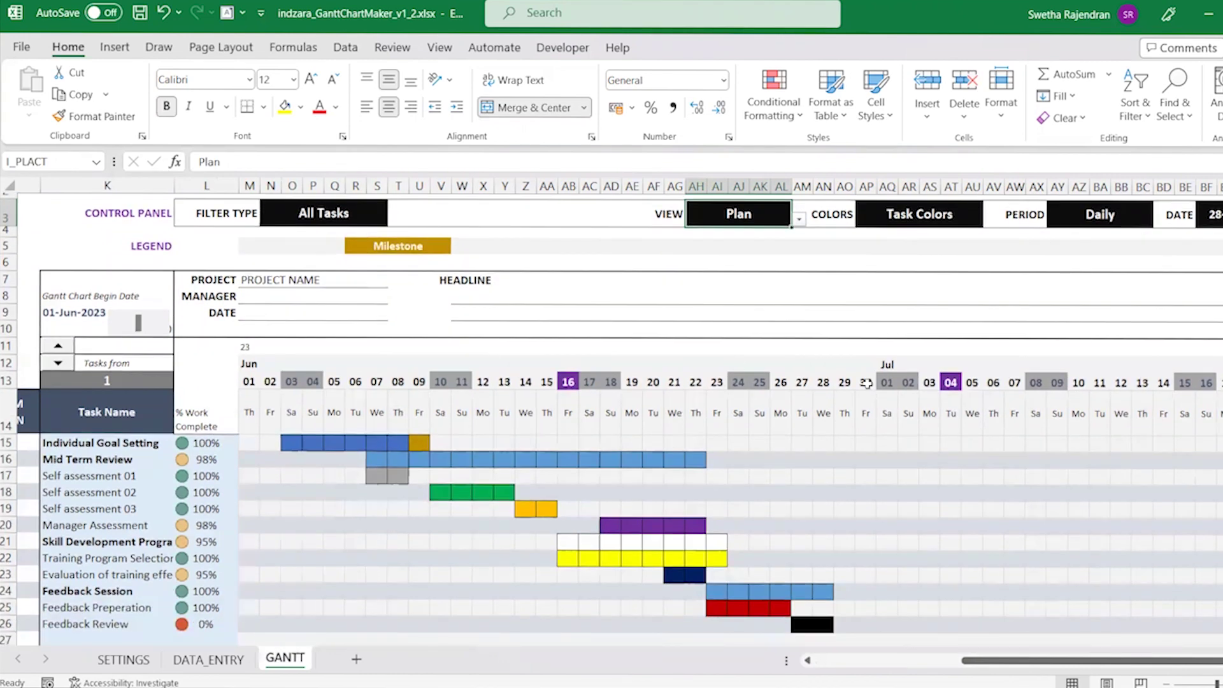
scroll(943, 531, down, 1)
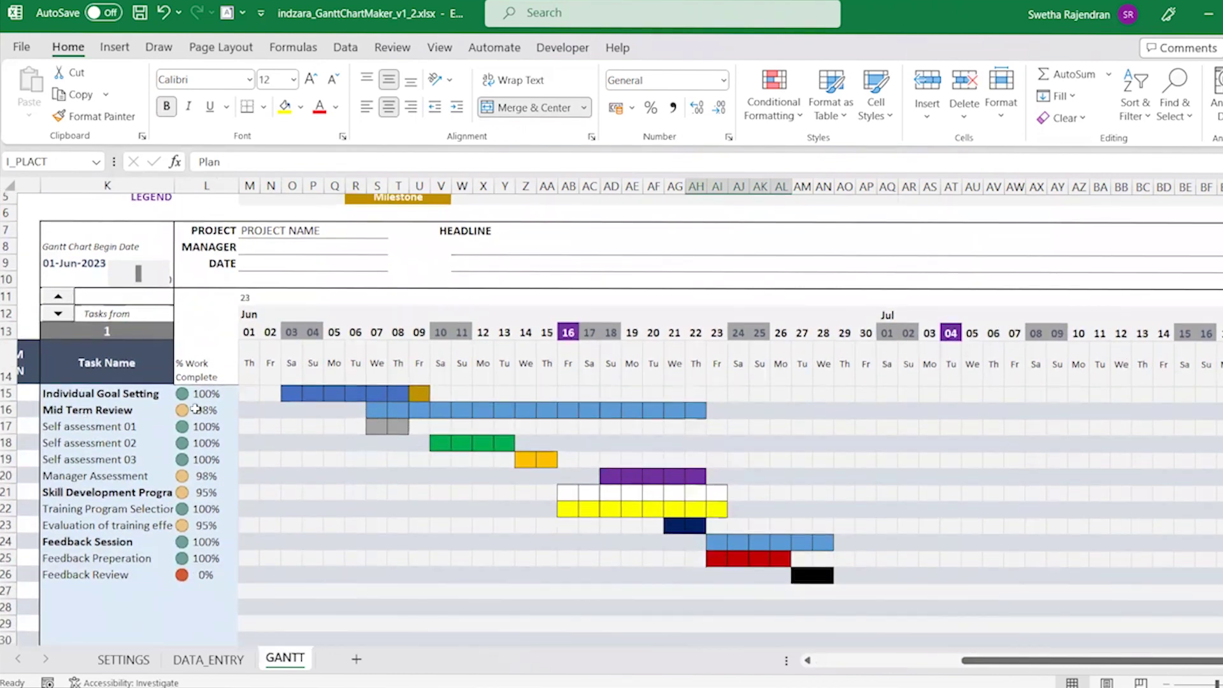